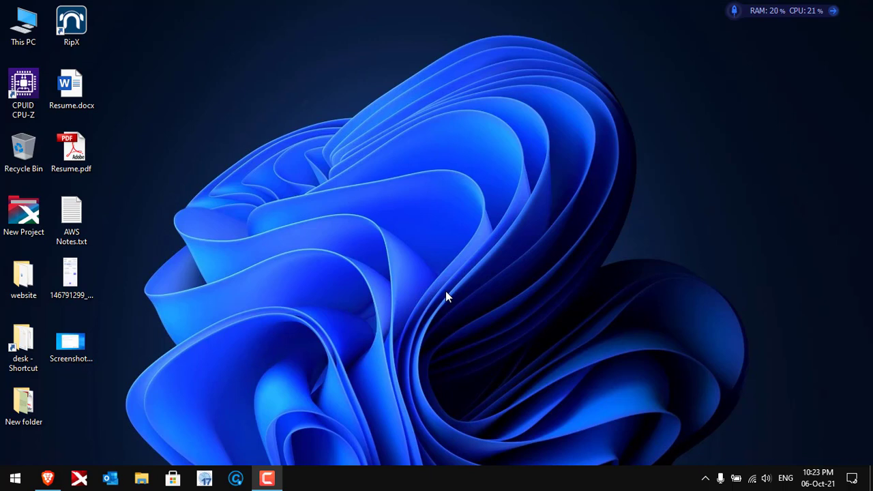
Step: Open the Windows 11 Setup error screenshot from the desktop, and run "control system" to show the PC's system information
{"action": "left_click", "coordinate": [71, 344]}
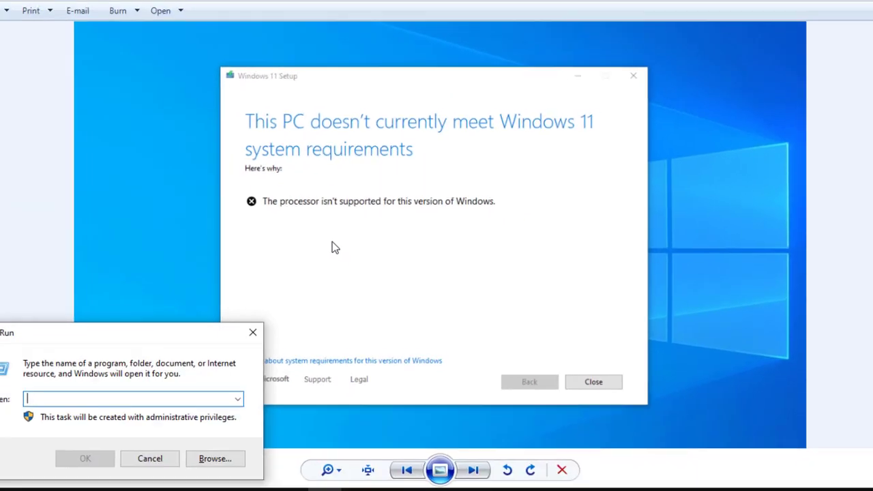
{"action": "type", "text": "con"}
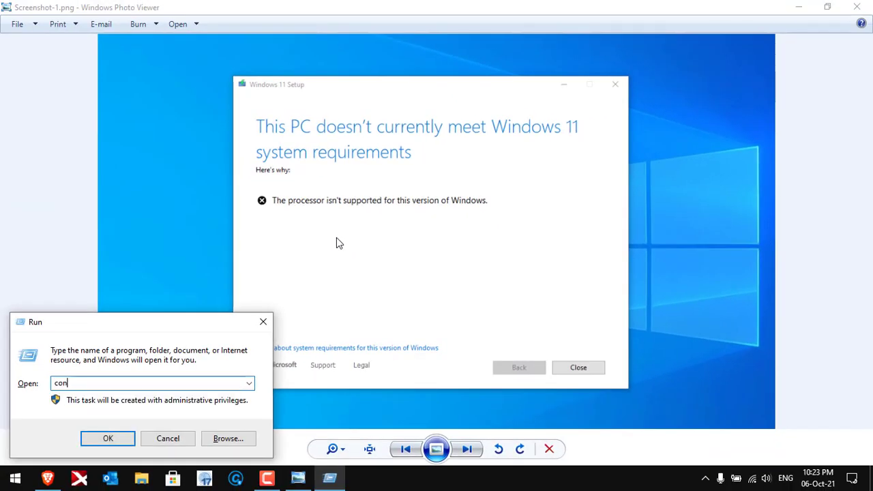
{"action": "type", "text": "trol system"}
{"action": "key", "text": "Return"}
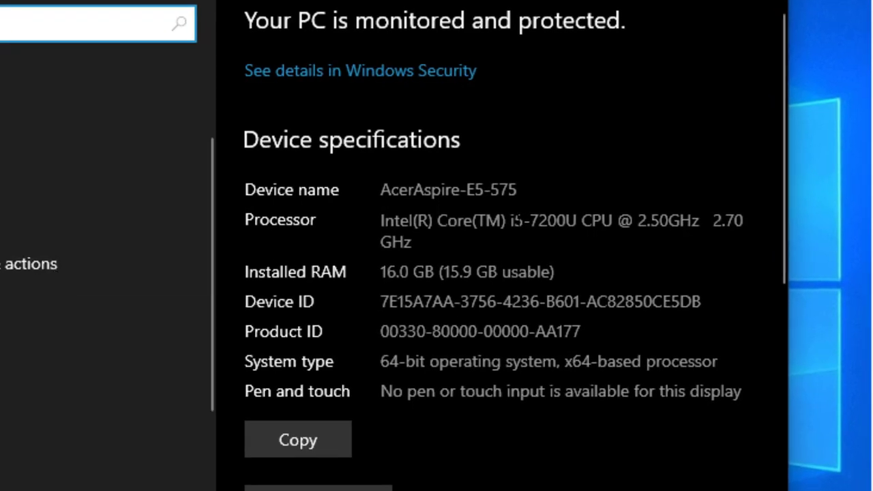
Step: Check the processor model and Windows edition on the About page, and close Settings and the screenshot
{"action": "left_click_drag", "start_coordinate": [528, 221], "coordinate": [579, 221]}
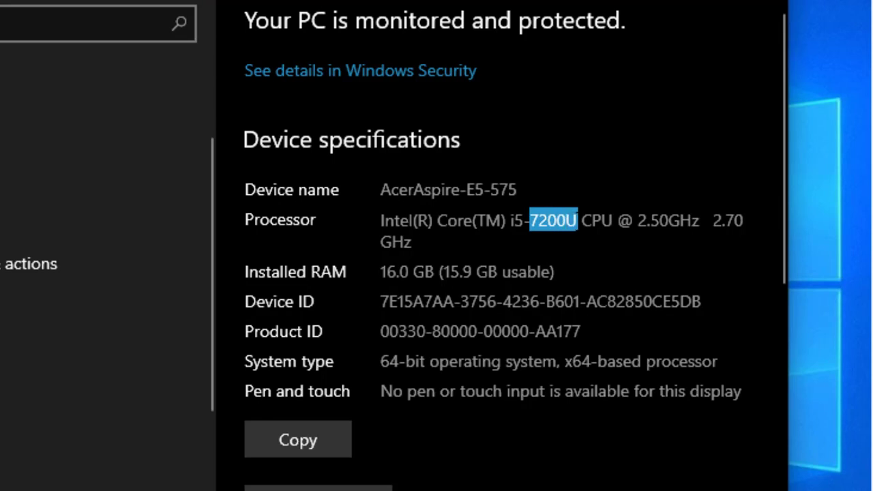
{"action": "left_click", "coordinate": [578, 220]}
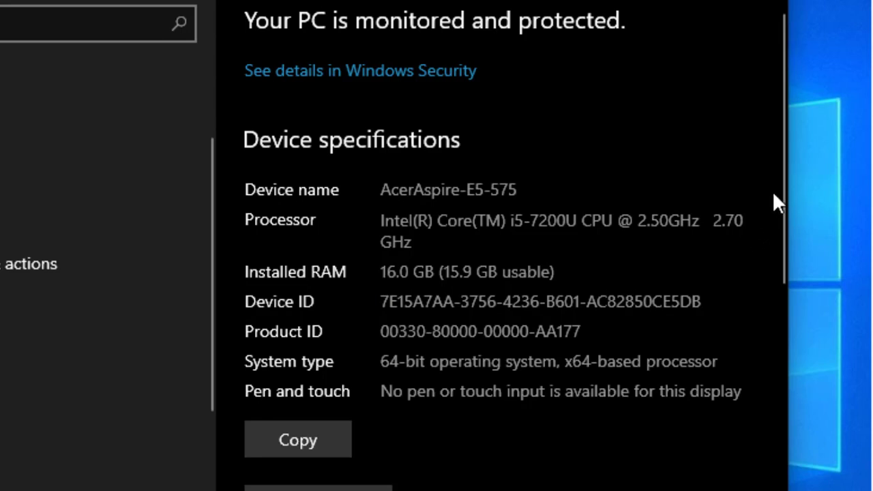
{"action": "scroll", "coordinate": [780, 192], "scroll_direction": "down", "scroll_amount": 3}
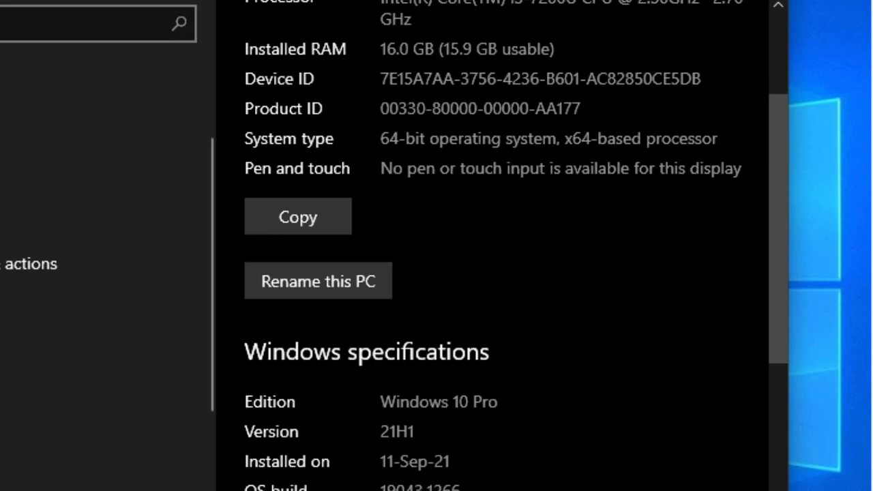
{"action": "left_click_drag", "start_coordinate": [500, 402], "coordinate": [379, 403]}
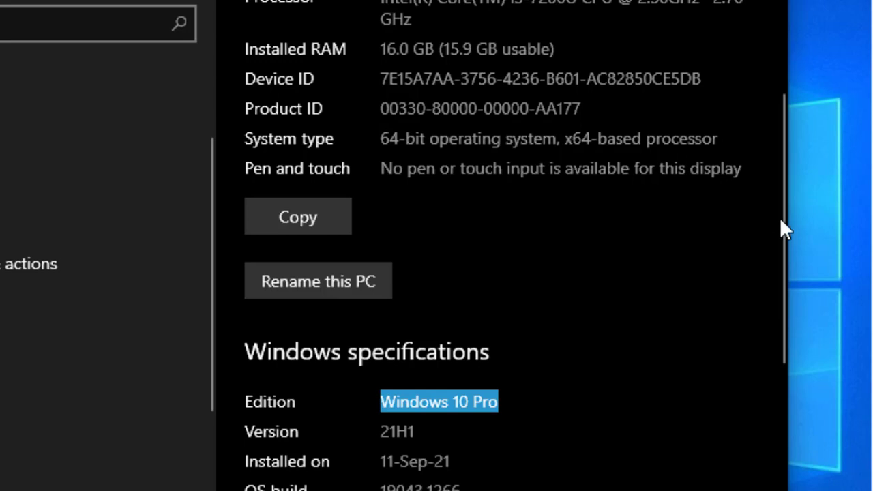
{"action": "left_click_drag", "start_coordinate": [781, 221], "coordinate": [780, 130]}
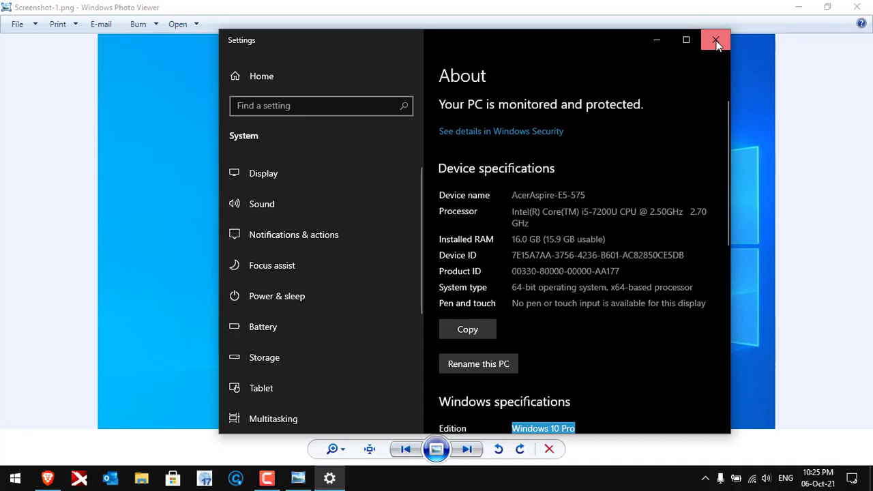
{"action": "left_click", "coordinate": [716, 40]}
{"action": "left_click", "coordinate": [857, 7]}
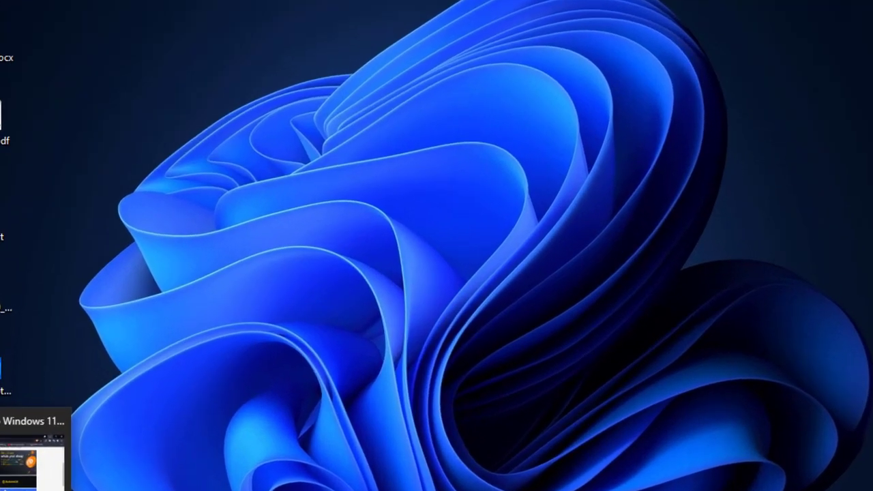
Step: Switch to the Brave browser and request the Windows 11 disk image (ISO) on Microsoft's Download Windows 11 page
{"action": "left_click", "coordinate": [47, 478]}
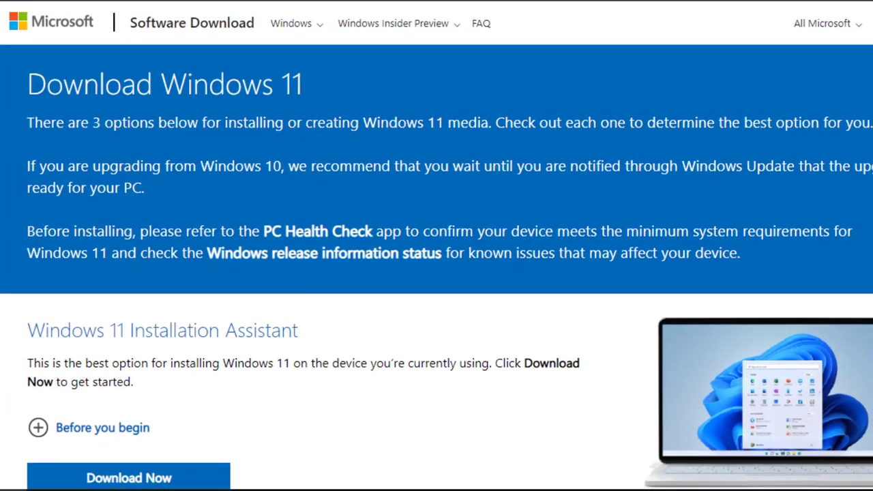
{"action": "scroll", "coordinate": [214, 246], "scroll_direction": "down", "scroll_amount": 10}
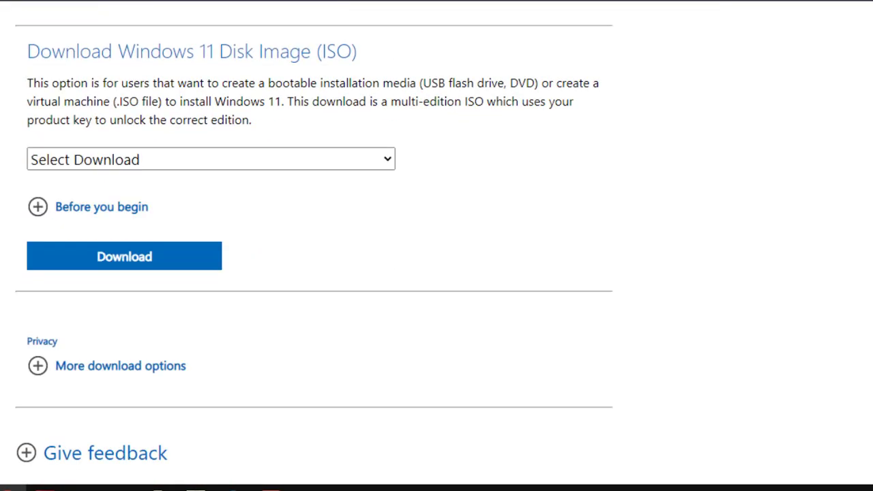
{"action": "left_click_drag", "start_coordinate": [41, 52], "coordinate": [345, 60]}
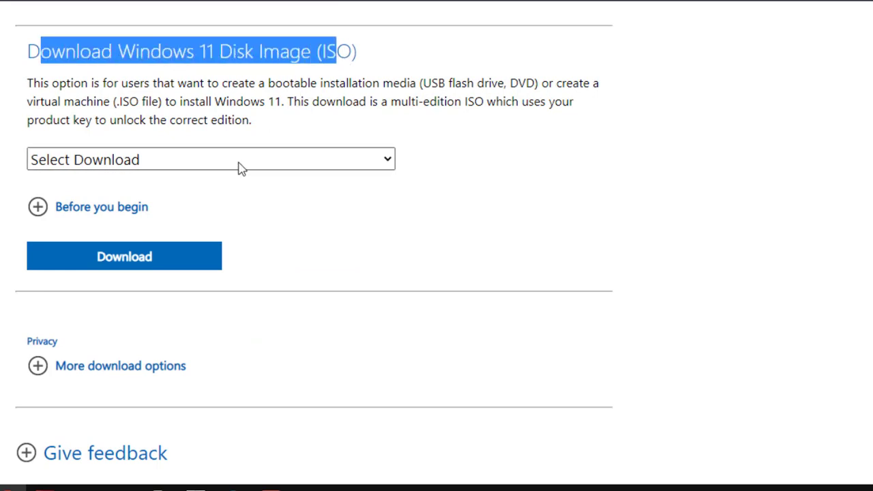
{"action": "left_click", "coordinate": [234, 170]}
{"action": "left_click", "coordinate": [172, 204]}
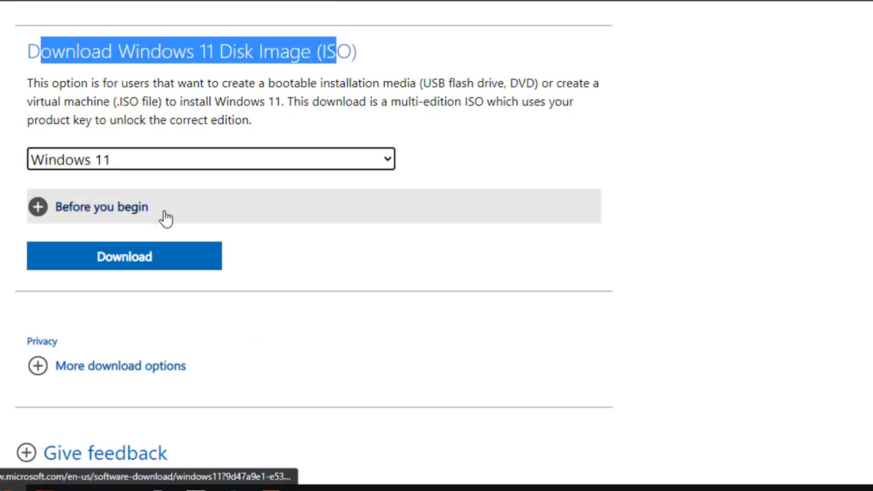
{"action": "left_click", "coordinate": [140, 255]}
Step: Choose English as the product language for the Windows 11 ISO and confirm it
{"action": "scroll", "coordinate": [138, 259], "scroll_direction": "down", "scroll_amount": 2}
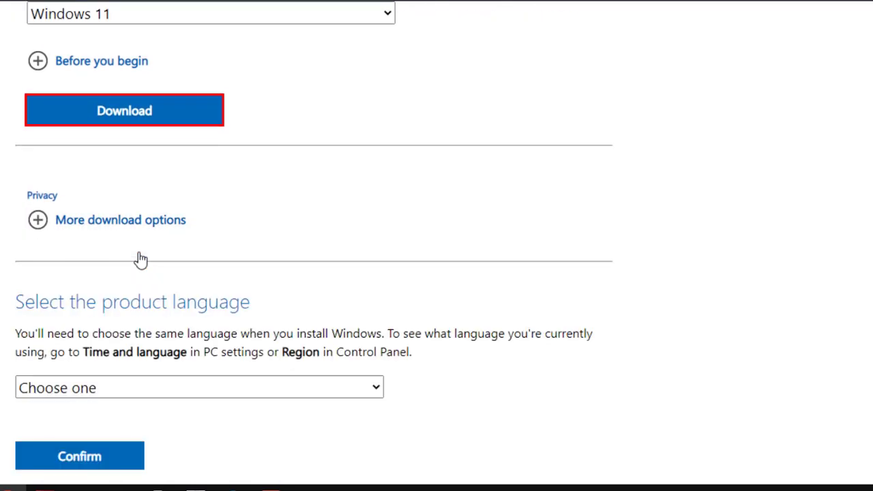
{"action": "scroll", "coordinate": [314, 235], "scroll_direction": "down", "scroll_amount": 1}
{"action": "scroll", "coordinate": [502, 293], "scroll_direction": "down", "scroll_amount": 2}
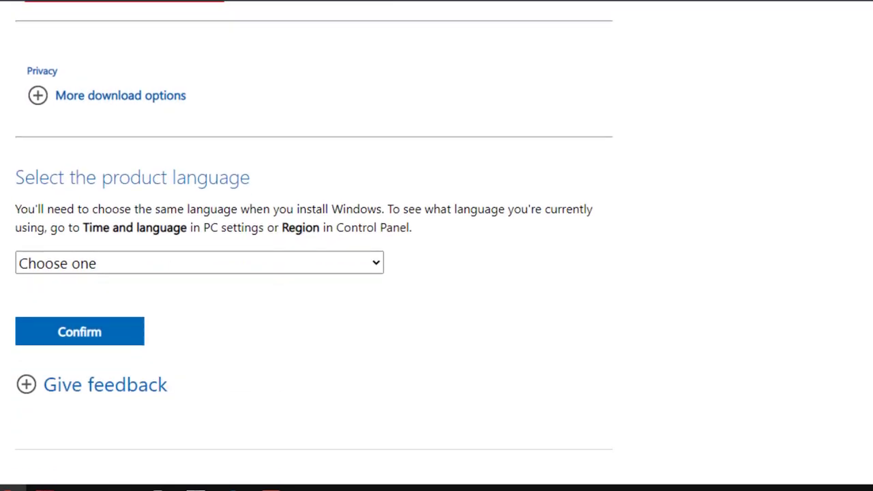
{"action": "left_click", "coordinate": [213, 266]}
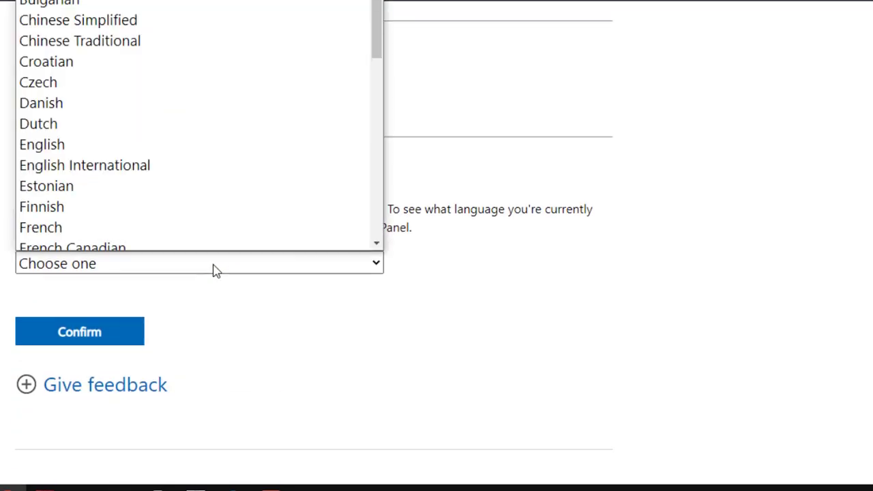
{"action": "left_click", "coordinate": [121, 140]}
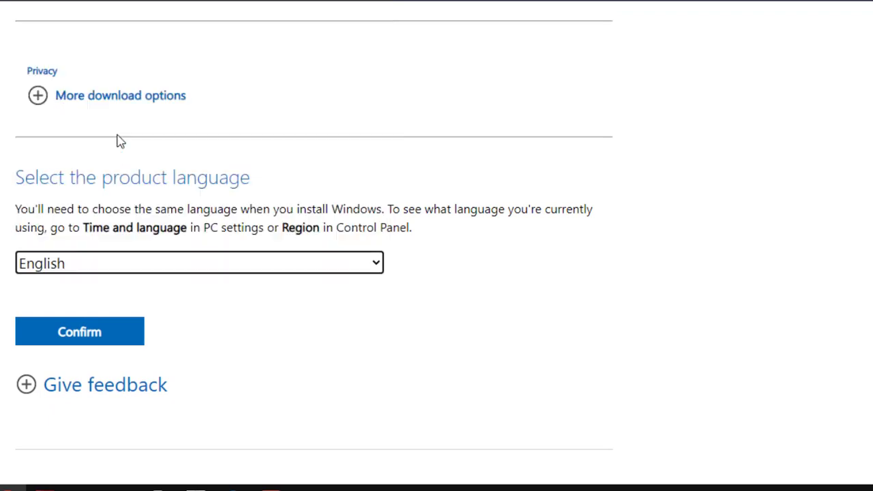
{"action": "left_click", "coordinate": [74, 330]}
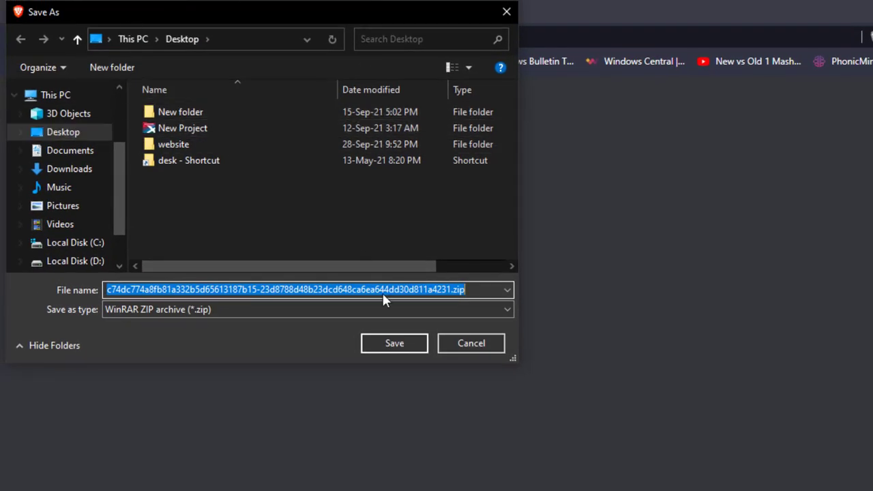
Step: Save the offered ZIP archive to the Desktop and extract it into a folder of the same name
{"action": "left_click", "coordinate": [395, 343]}
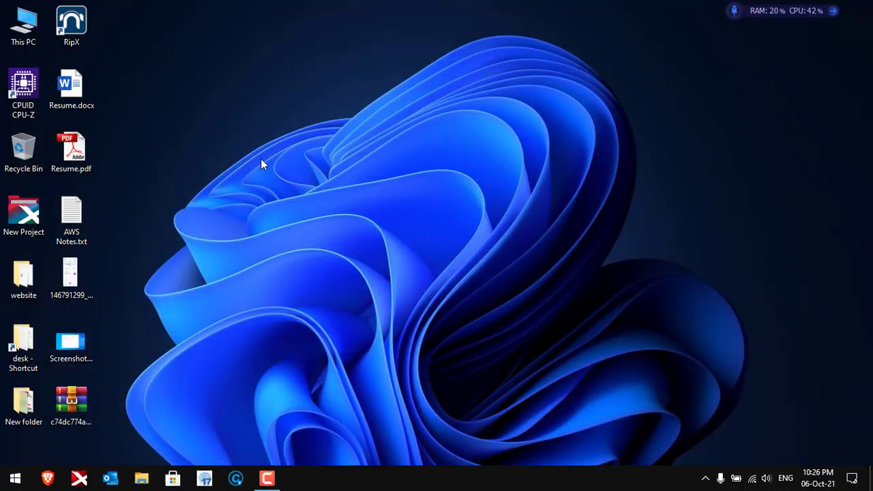
{"action": "right_click", "coordinate": [69, 403]}
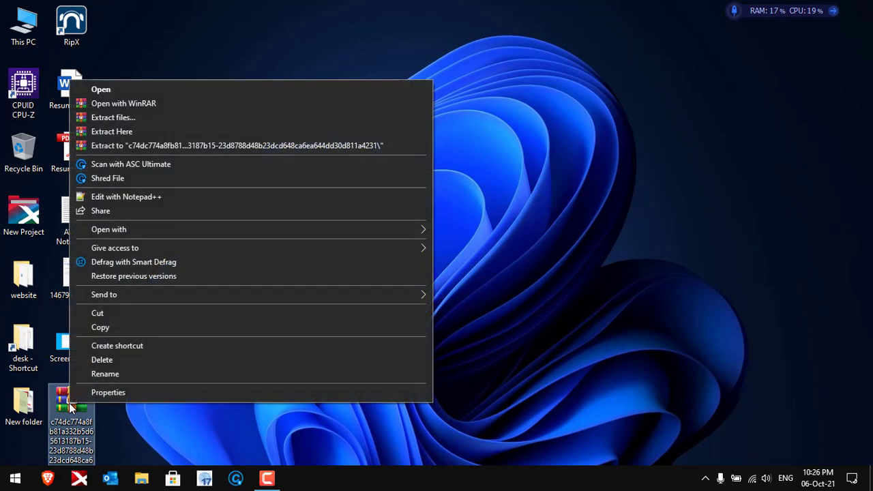
{"action": "left_click", "coordinate": [126, 119]}
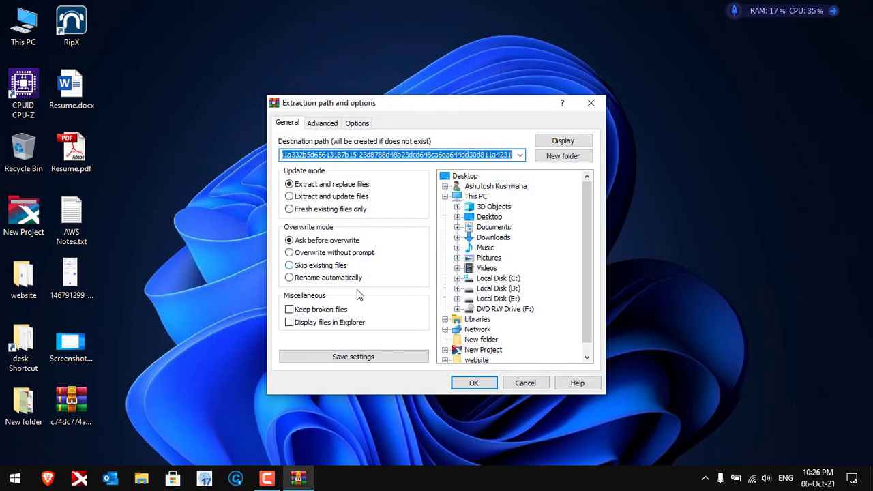
{"action": "left_click", "coordinate": [469, 384]}
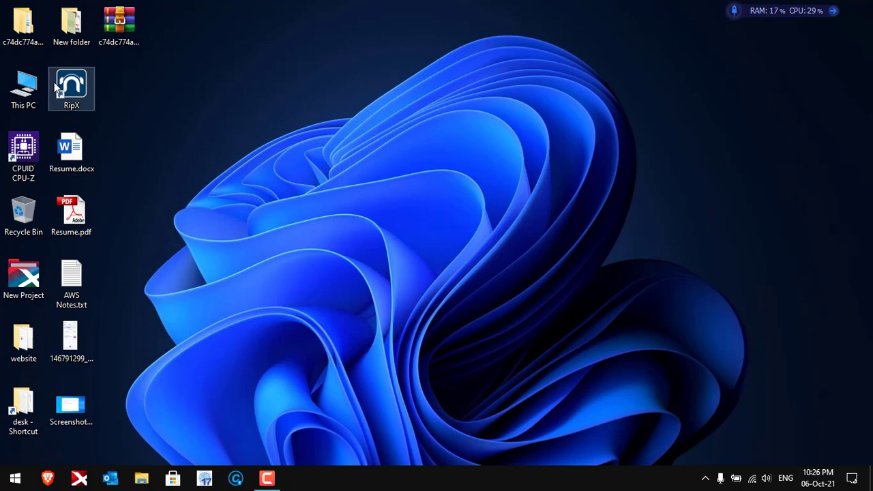
Step: Run Skip_TPM_Check_on_Dynamic_Update_v2.cmd from the inner folder of the extracted archive
{"action": "double_click", "coordinate": [26, 43]}
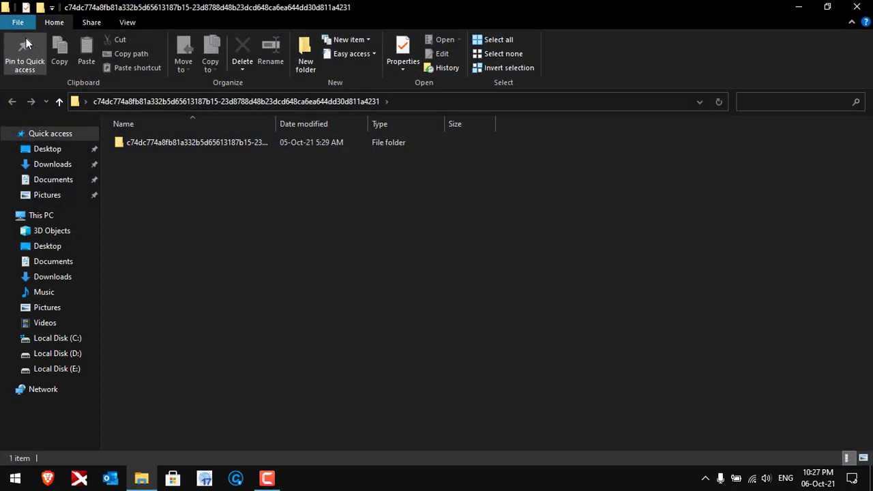
{"action": "double_click", "coordinate": [214, 226]}
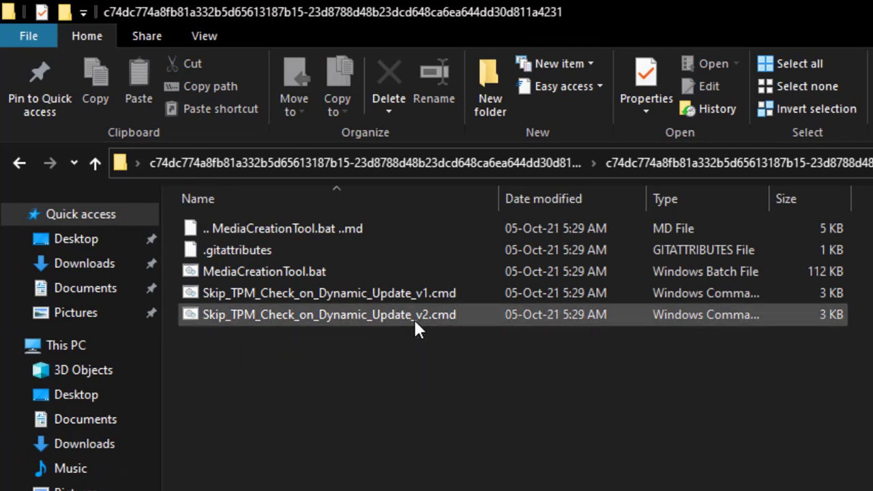
{"action": "left_click", "coordinate": [369, 323]}
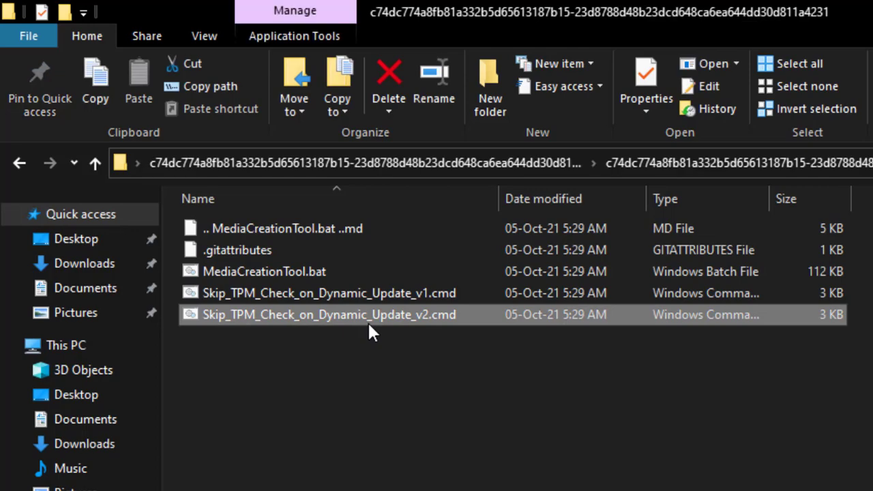
{"action": "right_click", "coordinate": [368, 321]}
{"action": "left_click", "coordinate": [406, 271]}
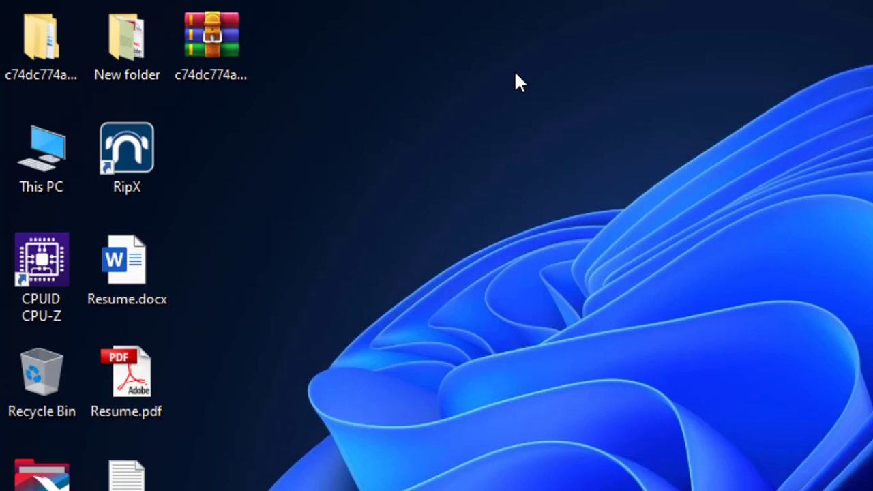
Step: Mount Win11_English_x64.iso from the OS ISOs folder on Local Disk (D:)
{"action": "left_click", "coordinate": [53, 154]}
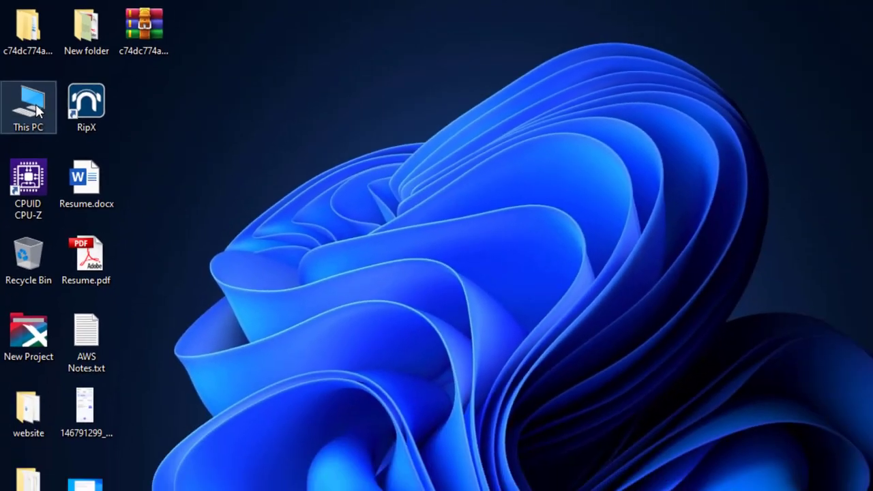
{"action": "double_click", "coordinate": [52, 151]}
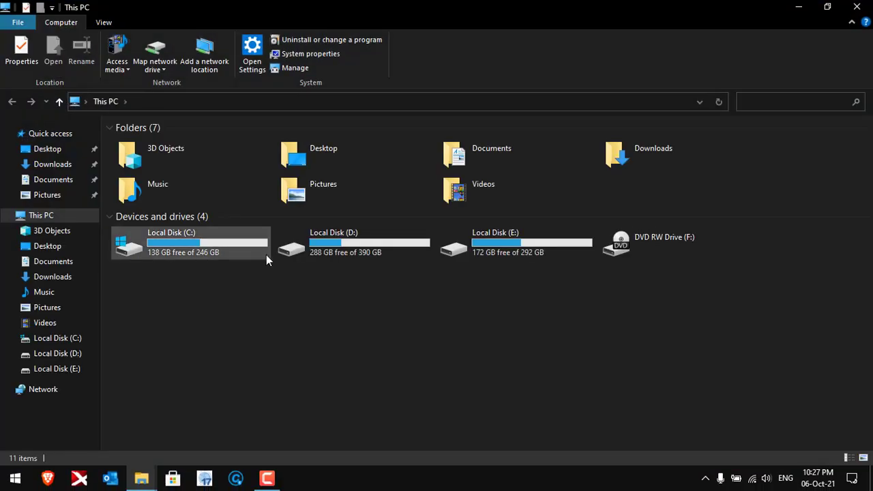
{"action": "double_click", "coordinate": [326, 260]}
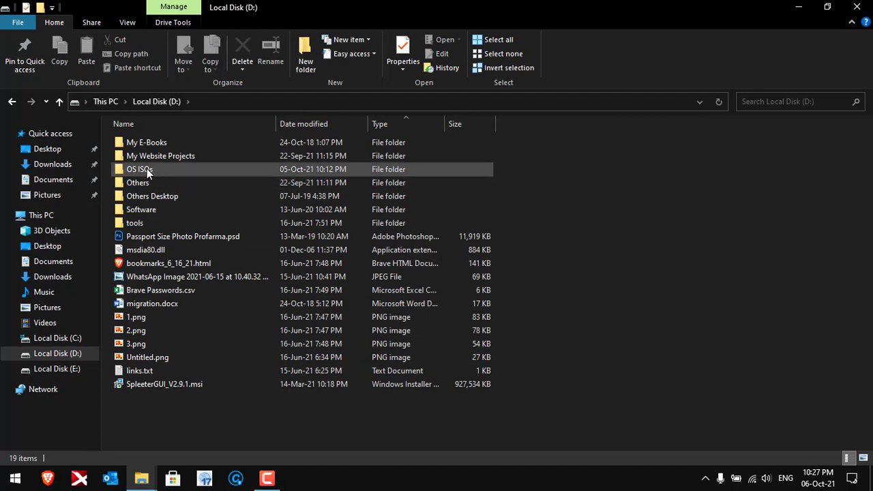
{"action": "double_click", "coordinate": [147, 168]}
{"action": "left_click", "coordinate": [150, 185]}
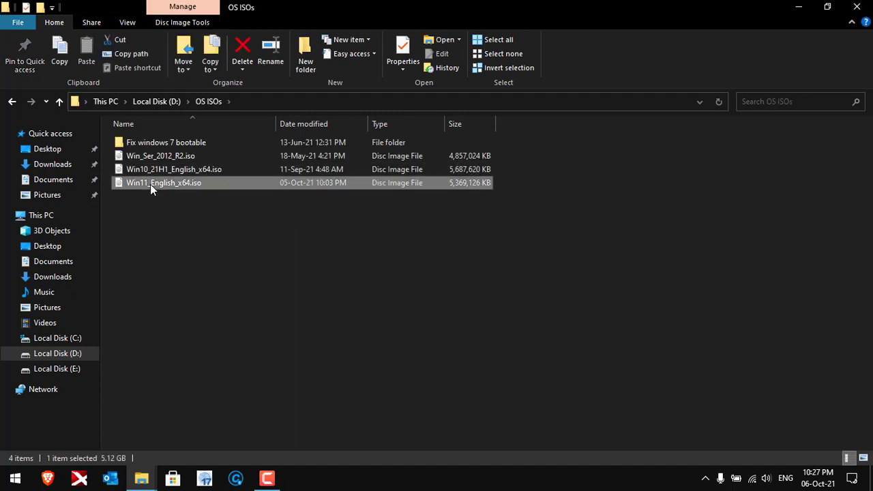
{"action": "double_click", "coordinate": [150, 184]}
Step: Launch setup.exe from the mounted Windows 11 DVD drive
{"action": "left_click", "coordinate": [144, 235]}
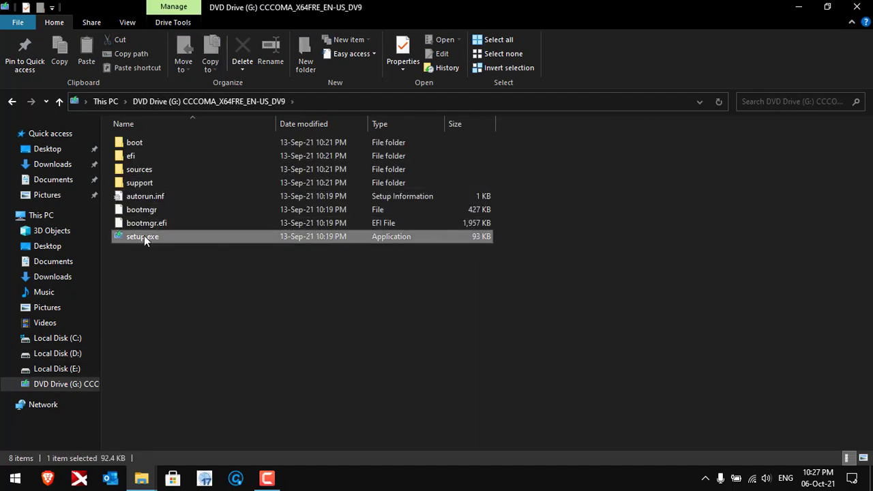
{"action": "right_click", "coordinate": [144, 235]}
{"action": "left_click", "coordinate": [178, 187]}
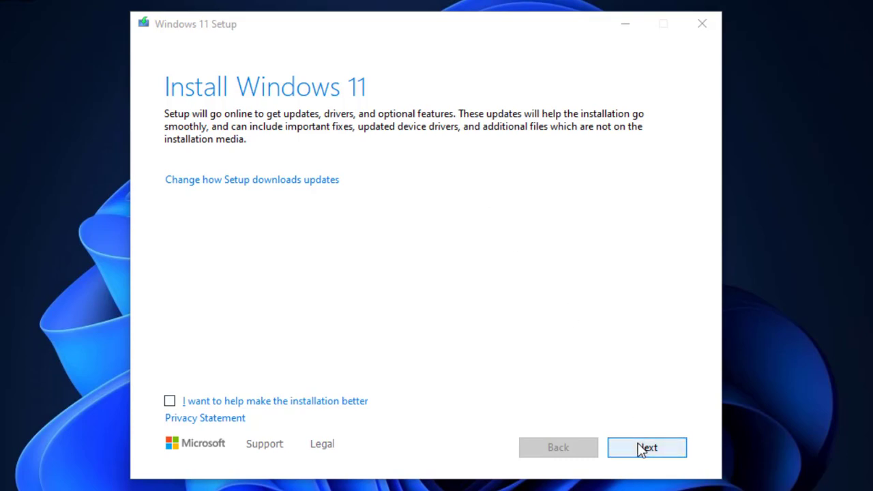
Step: Set the Windows 11 Setup update download option to "Not right now" and continue to the license terms
{"action": "left_click", "coordinate": [206, 181]}
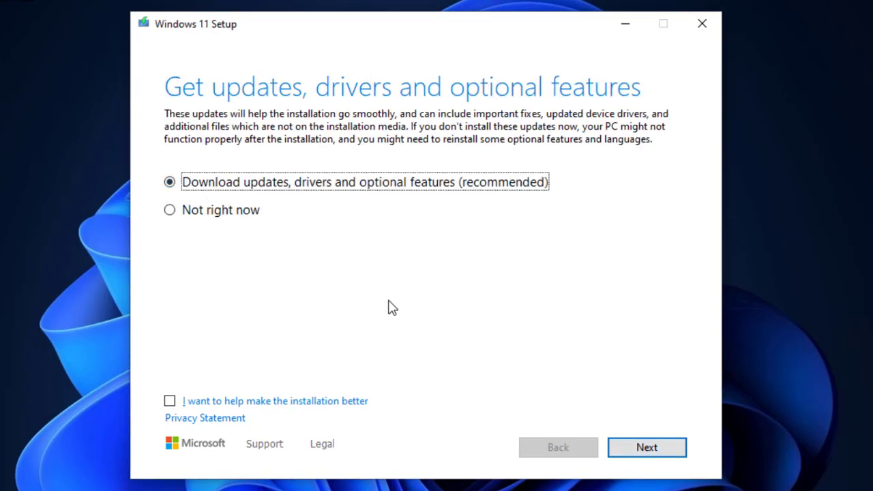
{"action": "left_click", "coordinate": [190, 216]}
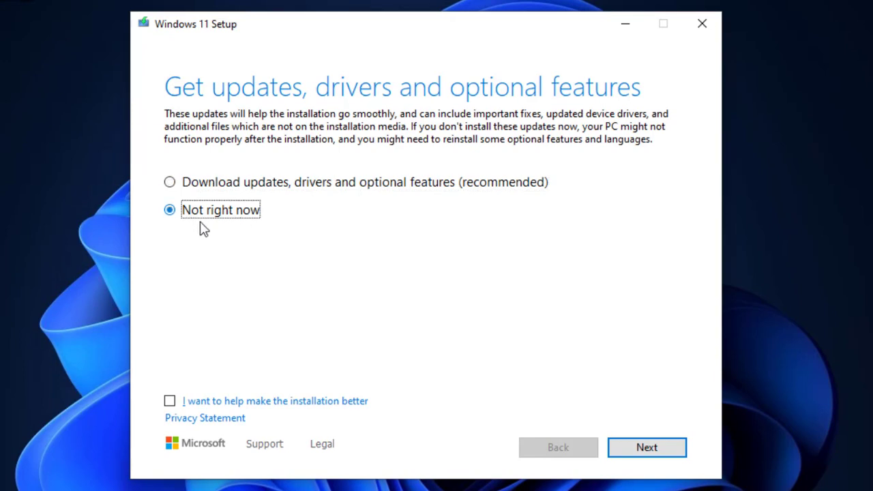
{"action": "left_click", "coordinate": [645, 447]}
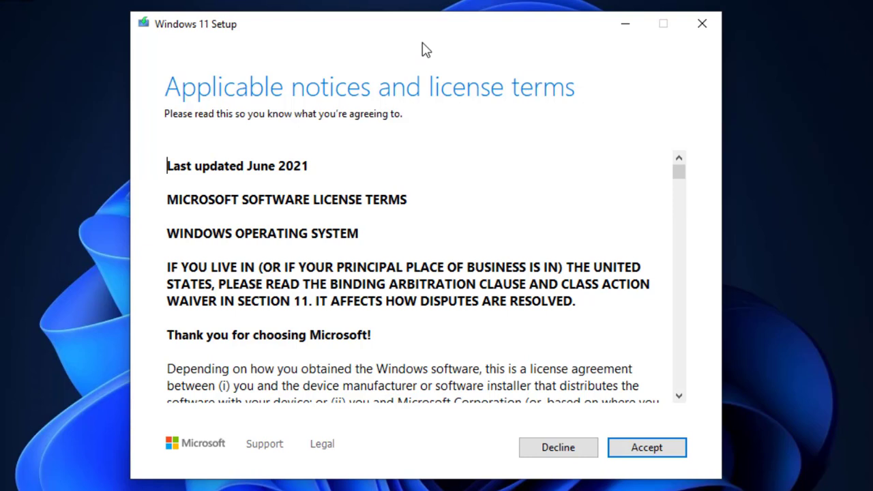
Step: Accept the Windows 11 license terms and the statement that this PC does not meet the minimum system requirements
{"action": "left_click", "coordinate": [641, 448]}
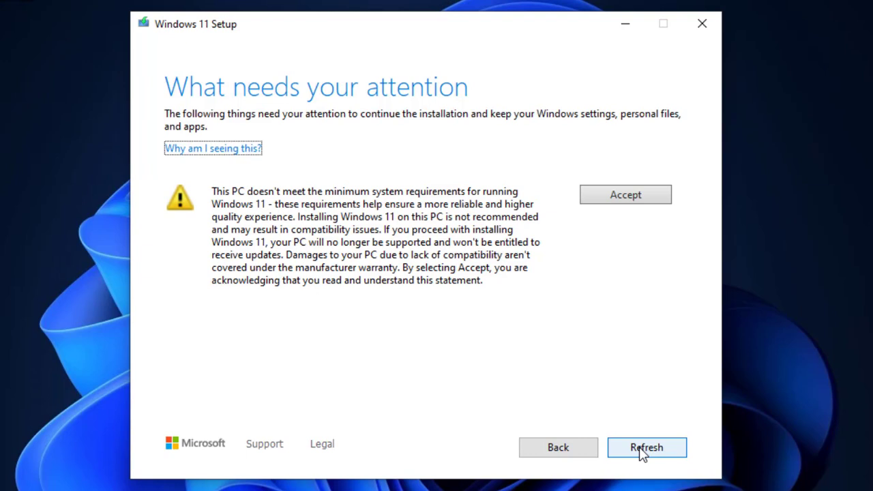
{"action": "left_click", "coordinate": [631, 206]}
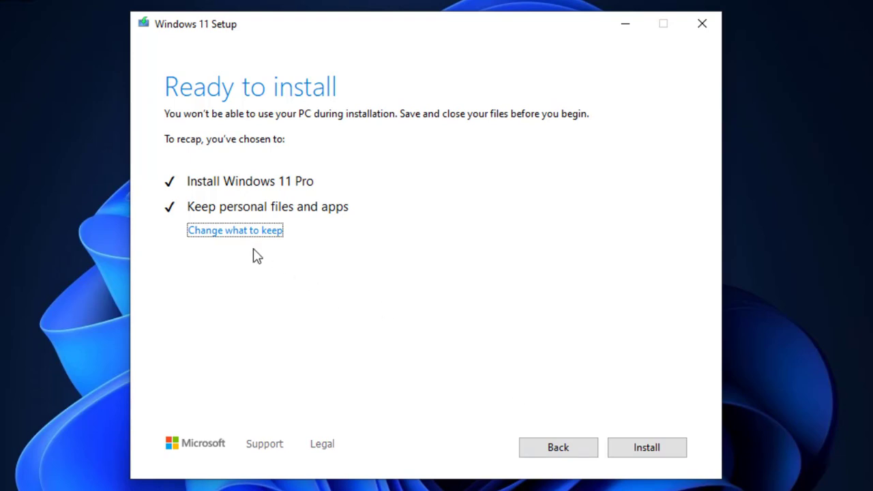
Step: Try "Keep personal files only" and "Nothing" as what to keep, then reselect "Keep personal files and apps" and continue to the recap
{"action": "left_click", "coordinate": [234, 232]}
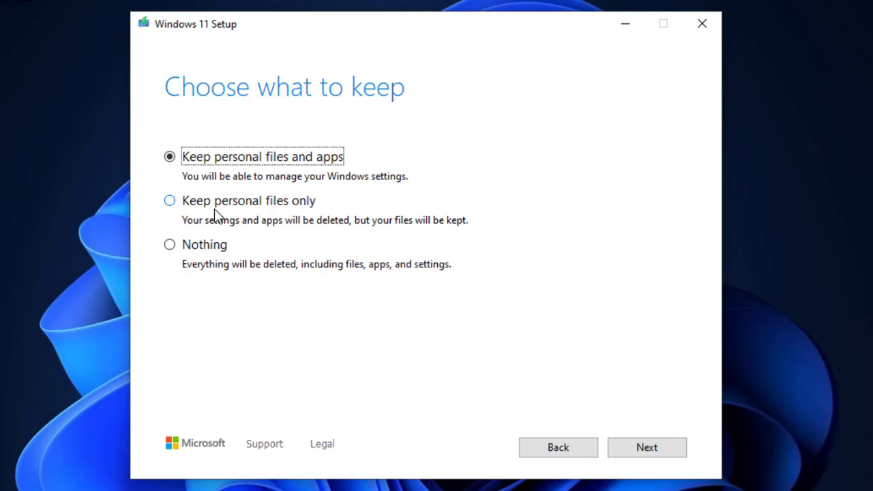
{"action": "left_click", "coordinate": [217, 214]}
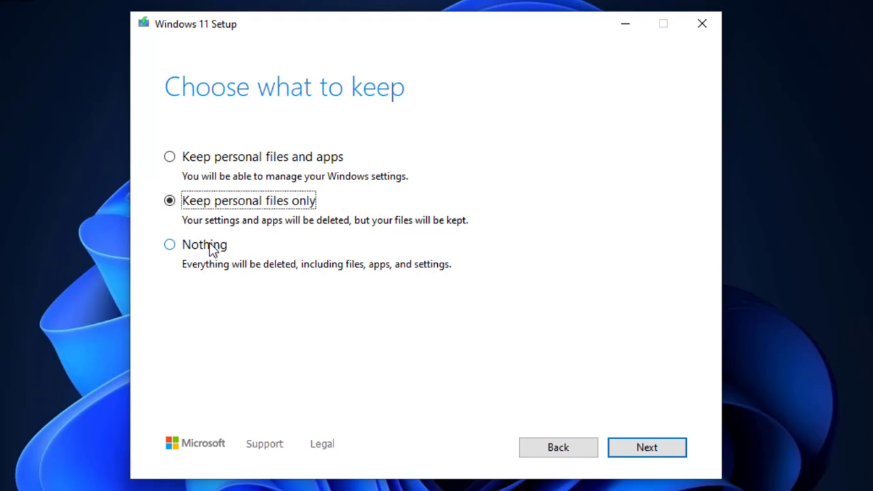
{"action": "left_click", "coordinate": [211, 249]}
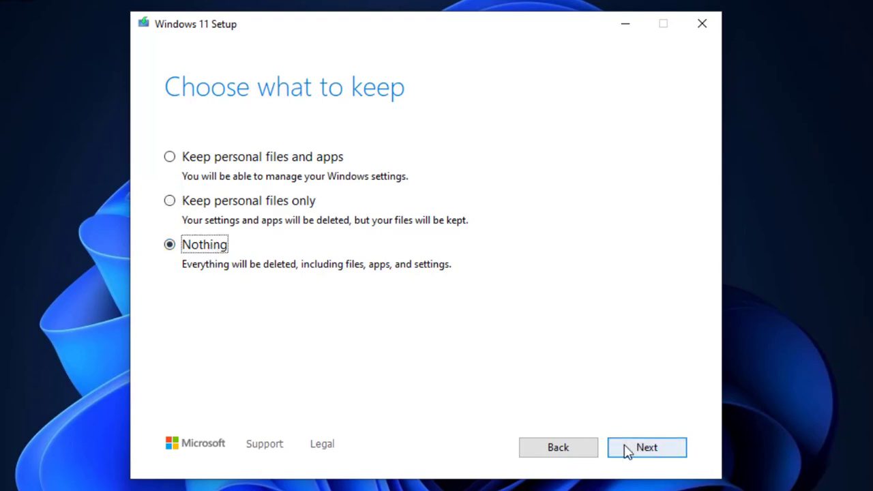
{"action": "left_click", "coordinate": [194, 169]}
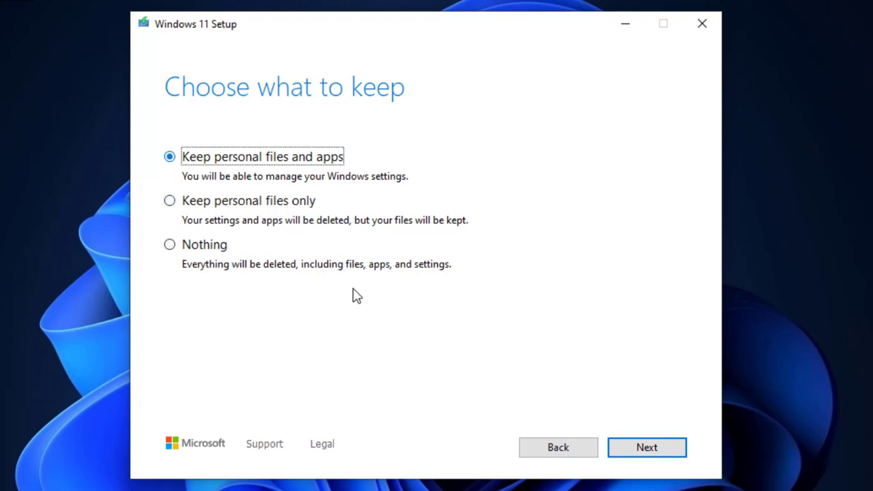
{"action": "left_click", "coordinate": [646, 451]}
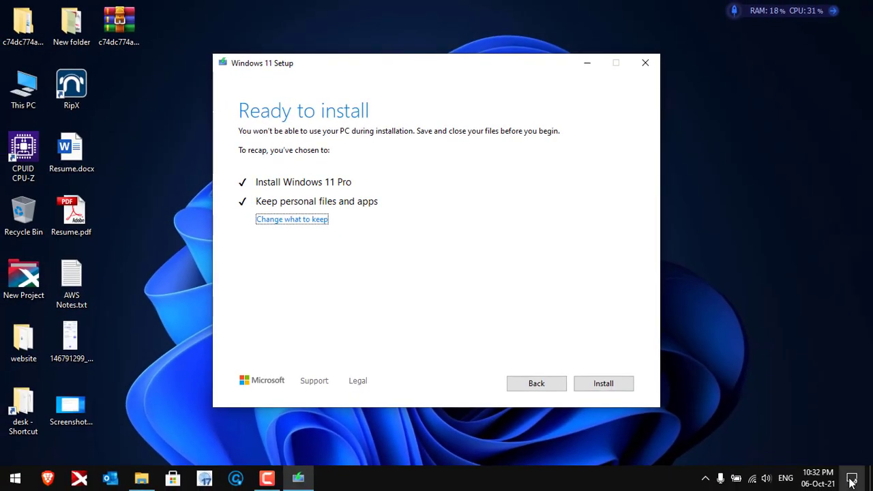
Step: Look at the notifications and quick actions in the Windows action center, then return to Windows 11 Setup
{"action": "left_click", "coordinate": [851, 480]}
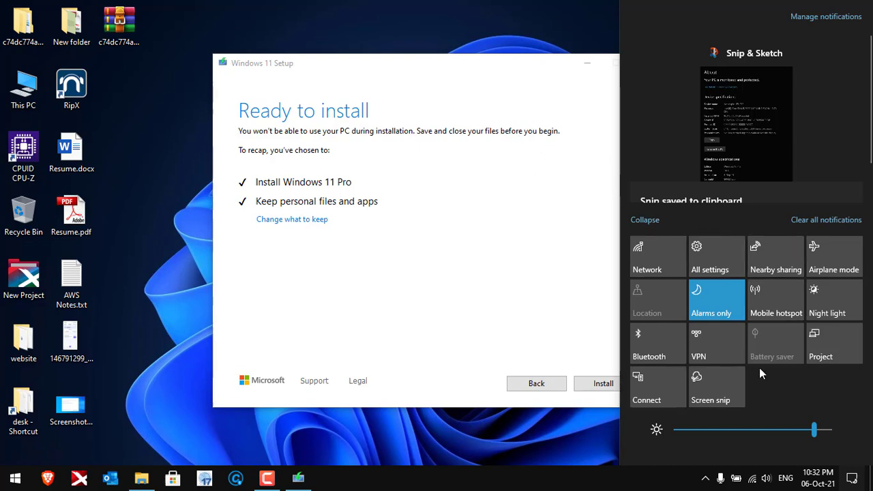
{"action": "left_click", "coordinate": [535, 81]}
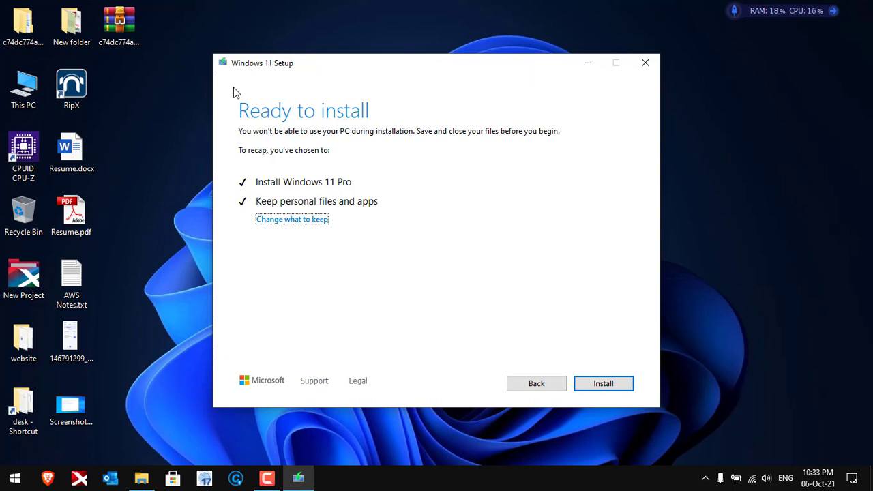
Step: Quit Windows 11 Setup without starting the installation
{"action": "left_click", "coordinate": [645, 64]}
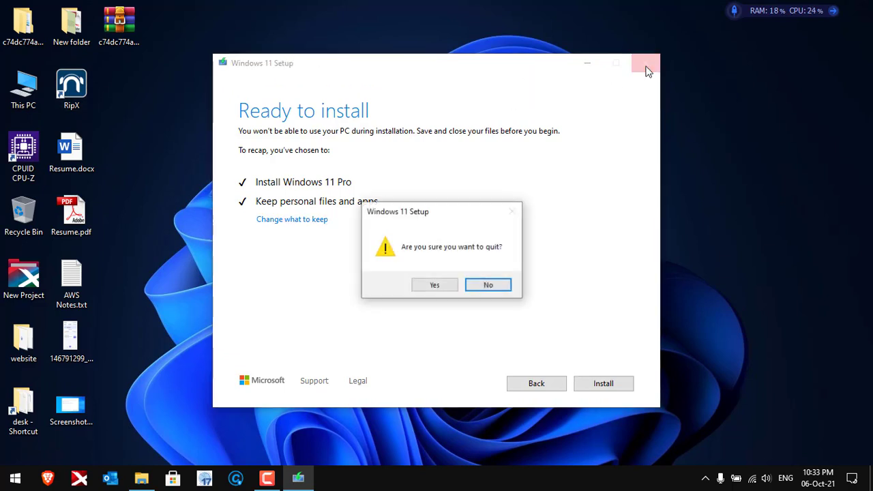
{"action": "left_click", "coordinate": [435, 286]}
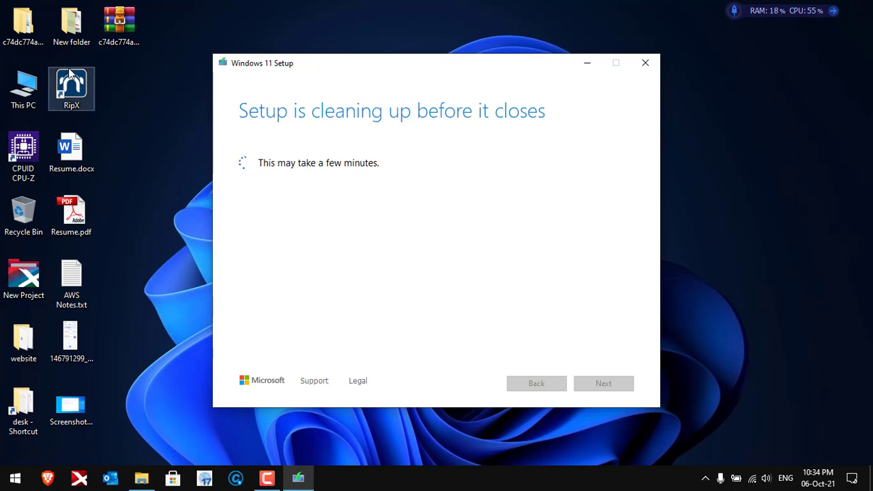
Step: Run Skip_TPM_Check_on_Dynamic_Update_v2.cmd as administrator from the inner folder of the extracted archive on the desktop
{"action": "left_click", "coordinate": [35, 31]}
{"action": "double_click", "coordinate": [34, 28]}
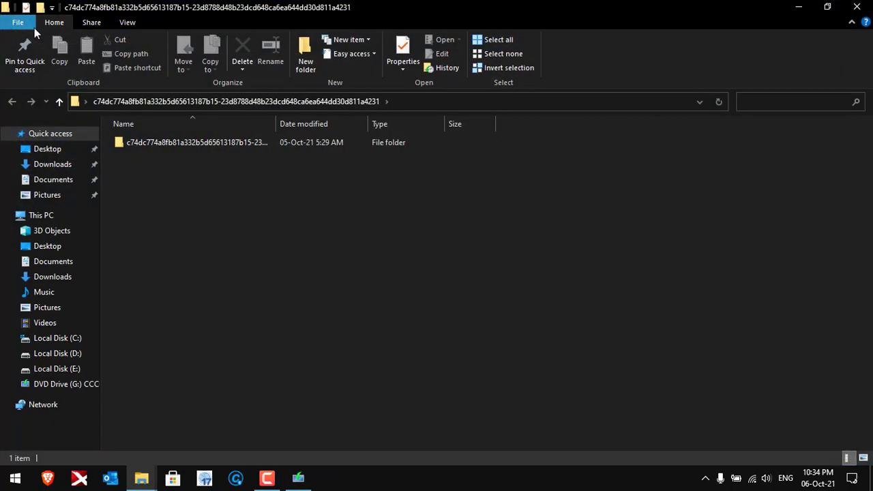
{"action": "double_click", "coordinate": [135, 147]}
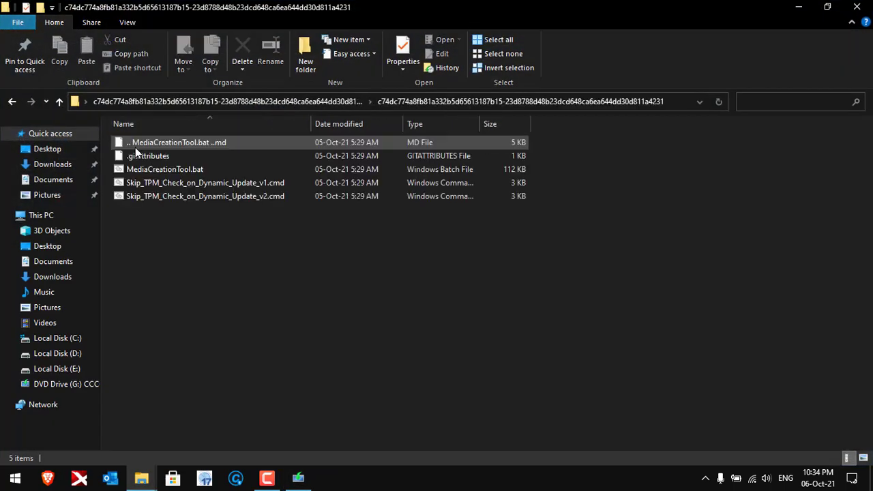
{"action": "right_click", "coordinate": [165, 198]}
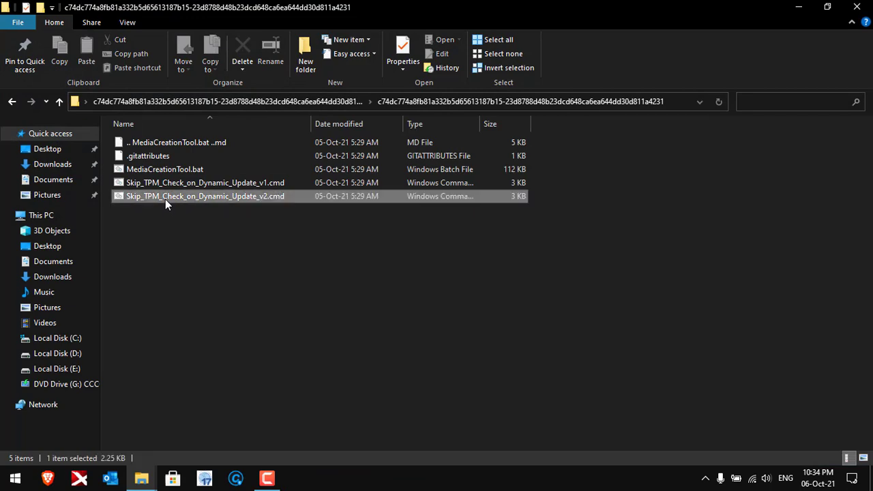
{"action": "left_click", "coordinate": [181, 170]}
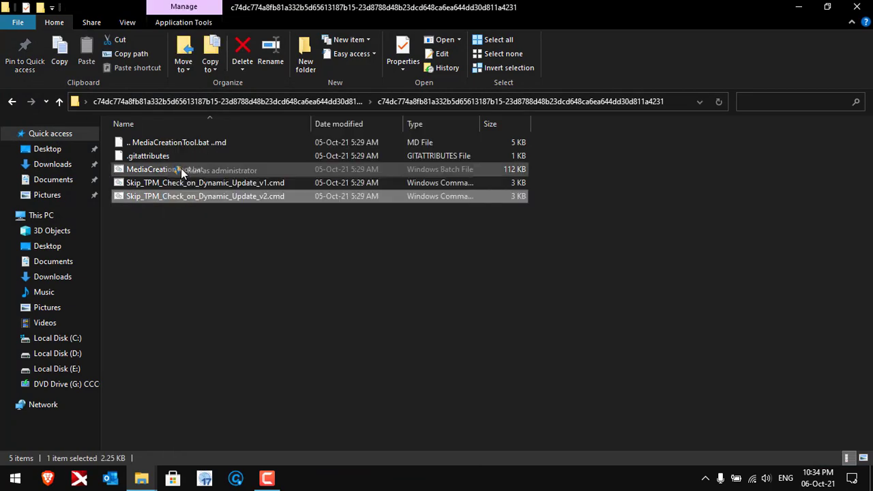